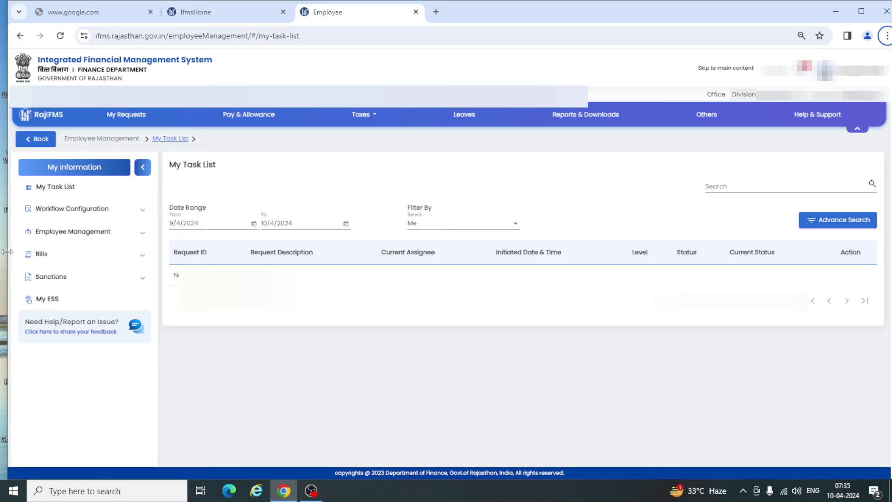
- Open the Bill Status page in the Bills section to view the bill search options
left_click(141, 257)
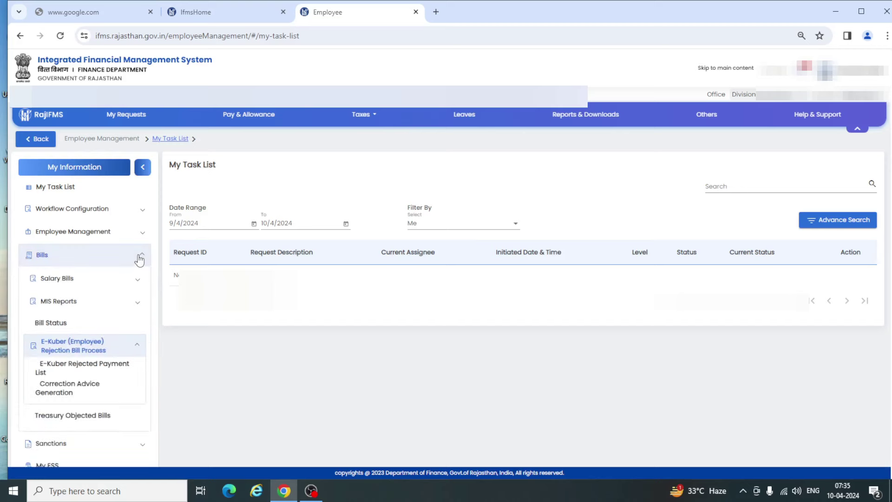
left_click(62, 328)
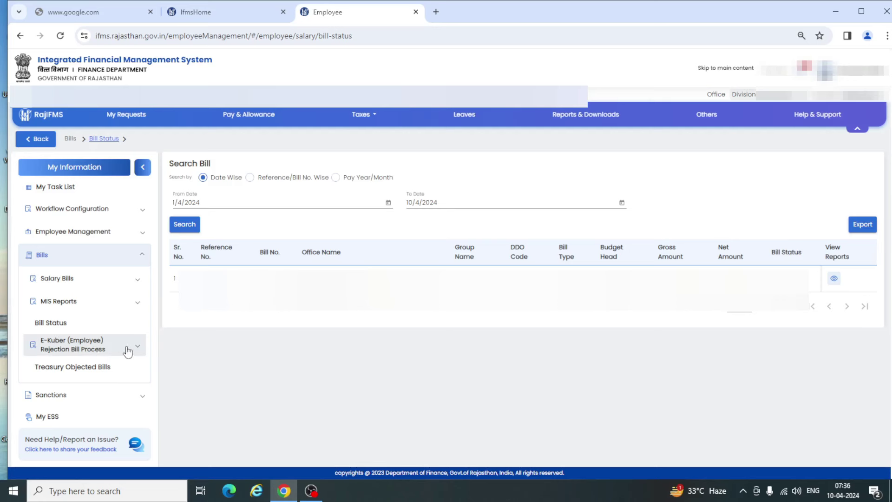
- Open the E-Kuber Rejected Payment List and filter it by rejection year 2024 and rejection month MARCH-2024
left_click(134, 350)
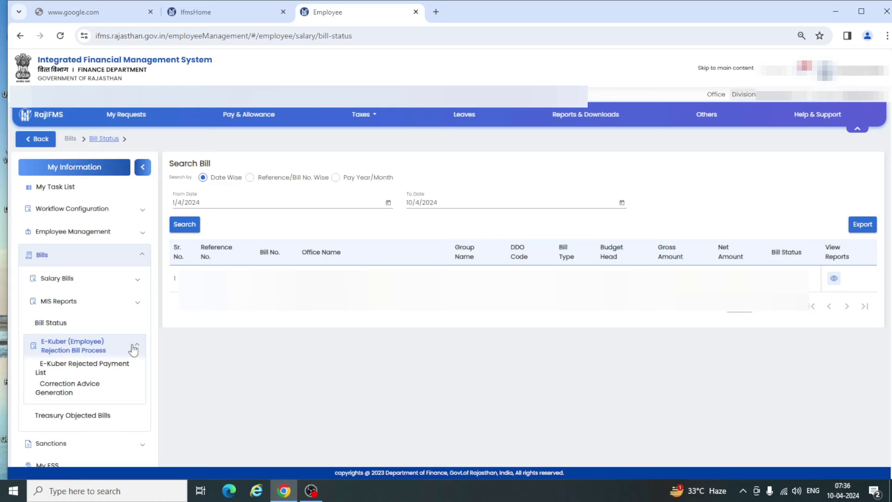
left_click(96, 368)
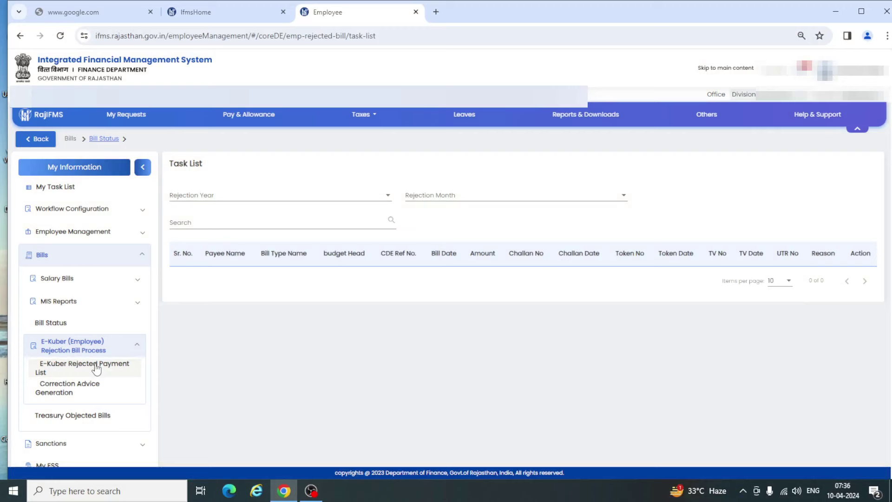
left_click(215, 199)
left_click(184, 219)
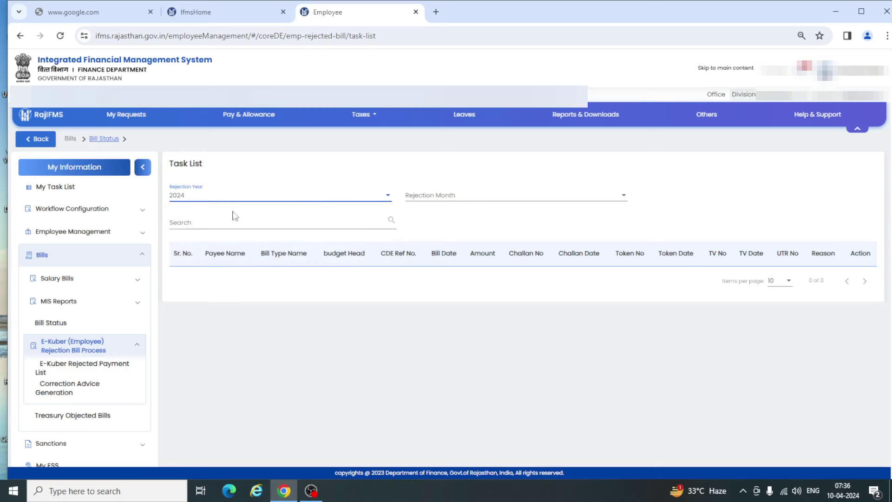
left_click(467, 198)
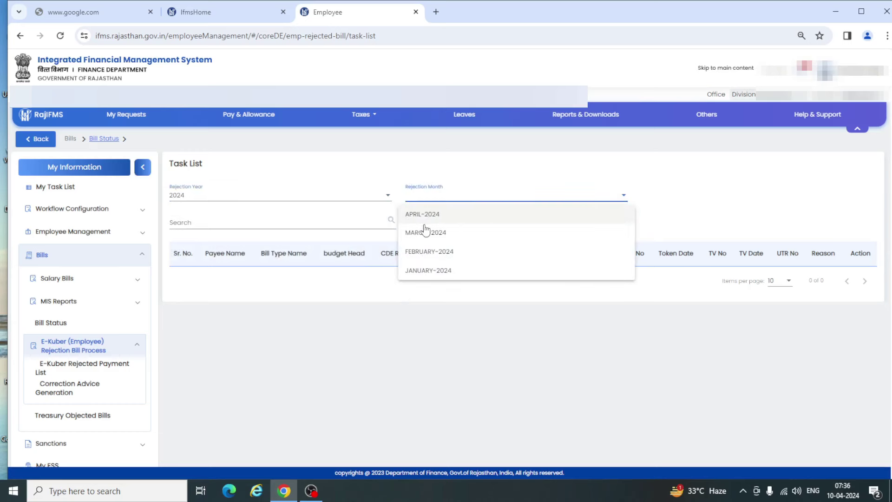
left_click(425, 237)
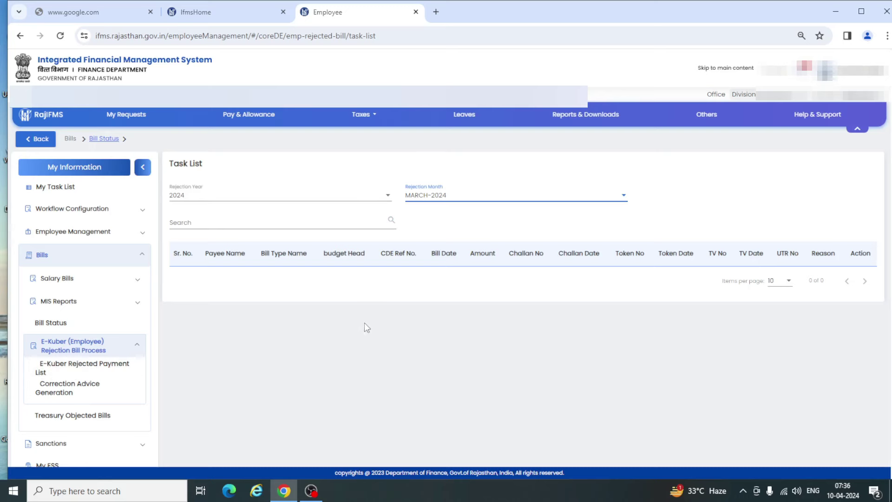
- Filter Correction Advice Generation by rejection year 2024 and month MARCH-2024, and start generating the correction advice but dismiss the confirmation
left_click(58, 391)
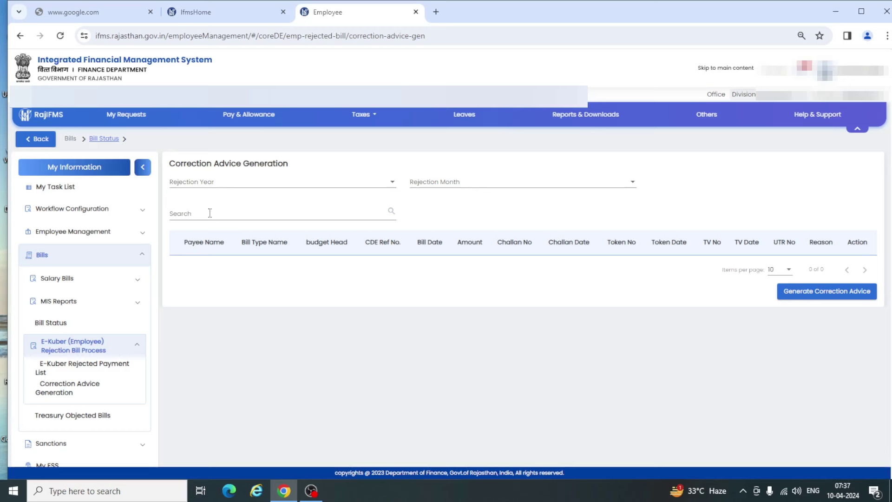
left_click(292, 187)
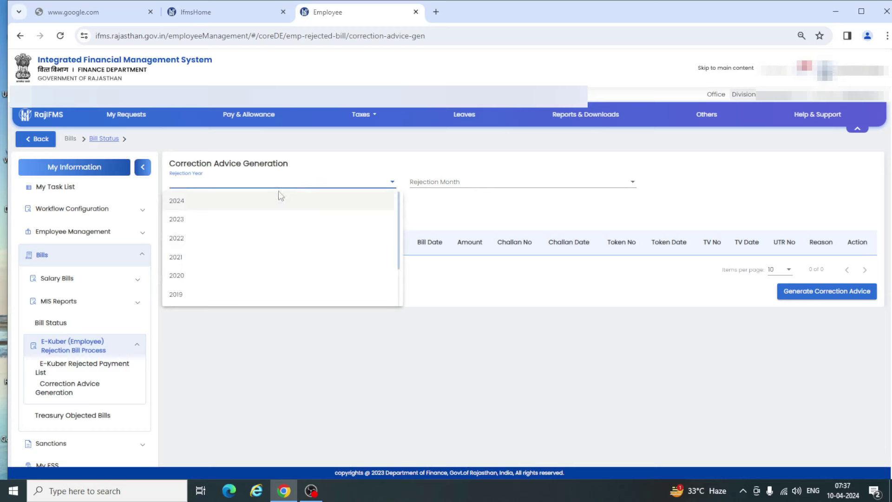
left_click(190, 202)
left_click(449, 185)
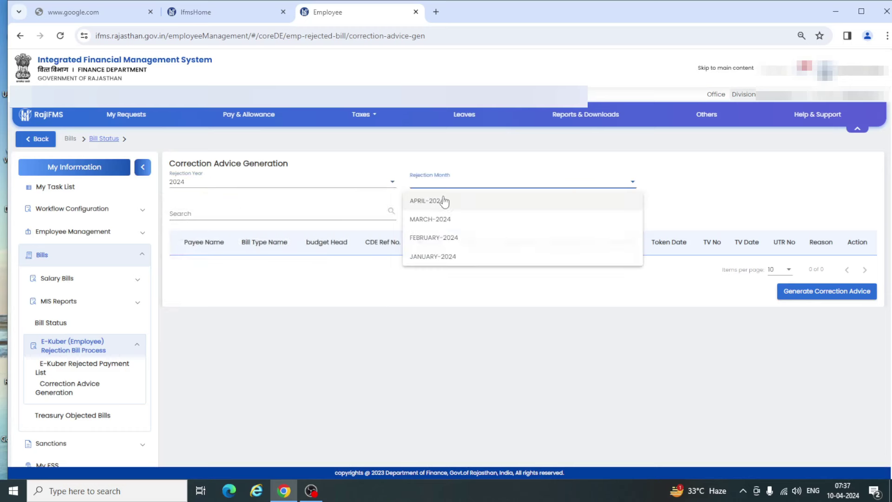
left_click(432, 221)
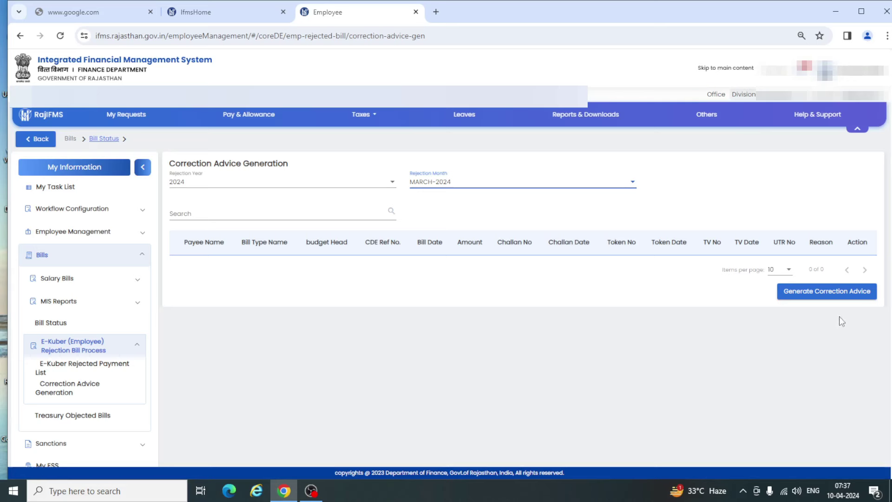
left_click(850, 293)
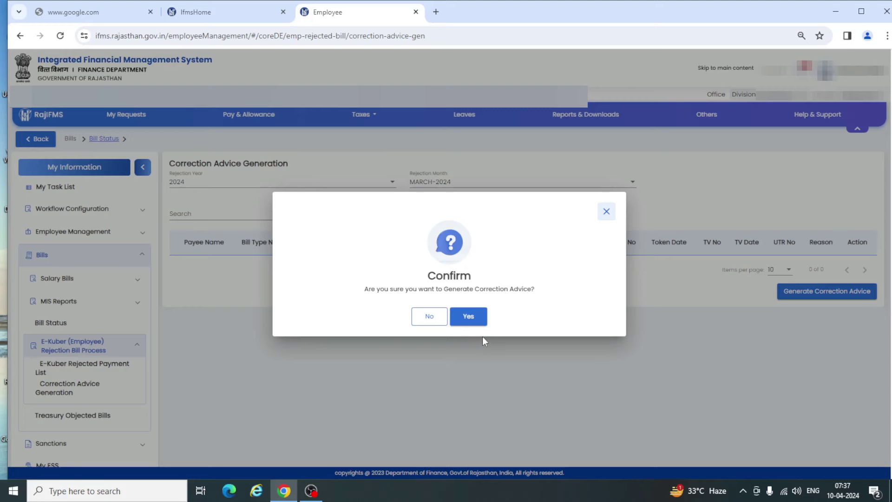
left_click(608, 212)
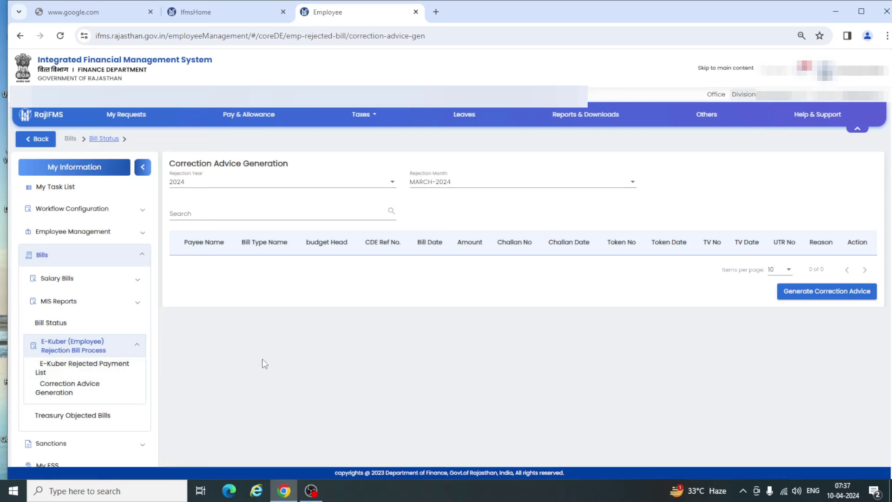
- Open the Revert Joining page under Employee Transfer Management in the Employee Management section
left_click(143, 233)
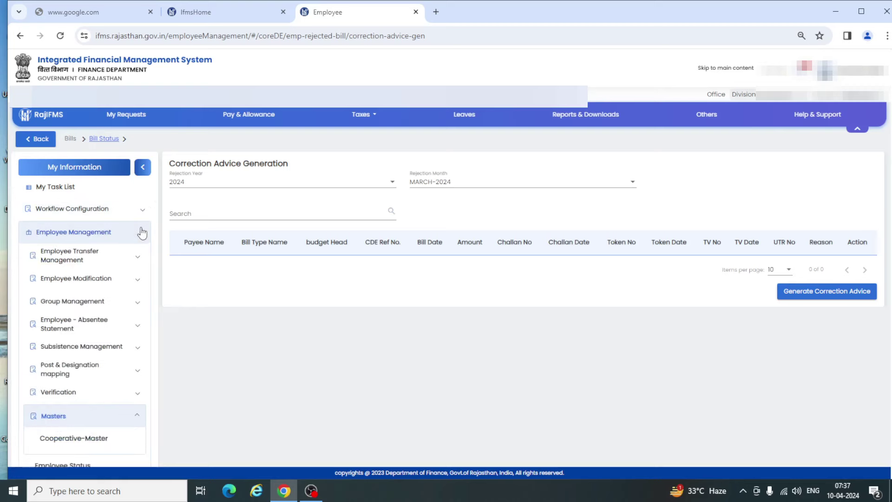
left_click(138, 258)
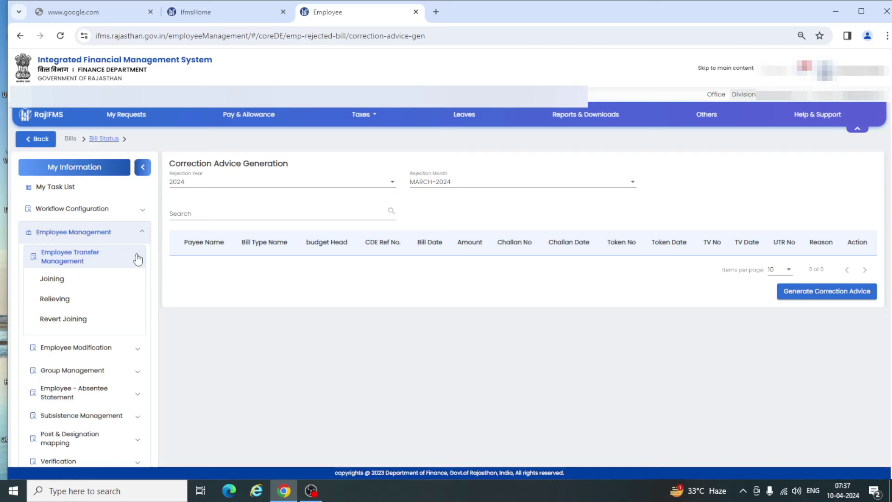
left_click(59, 321)
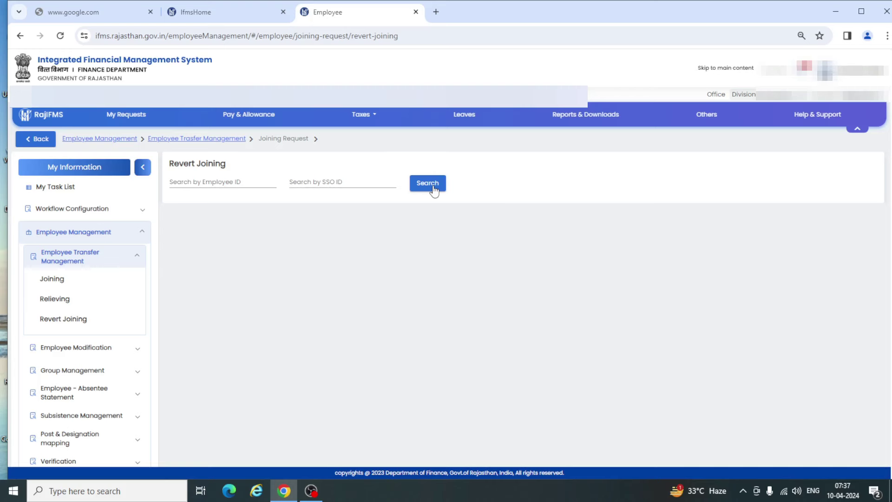
- Open the Cooperative-Master page from the Masters group of Employee Management
scroll(106, 328, "down", 1)
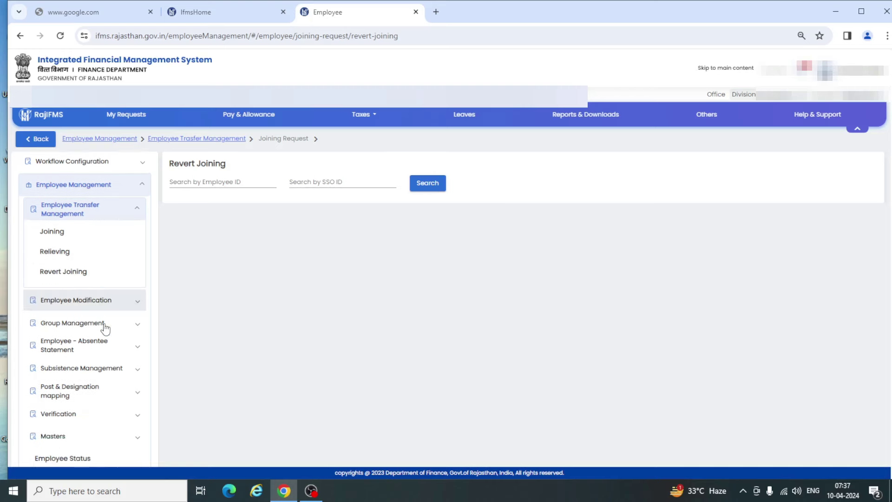
scroll(186, 400, "down", 2)
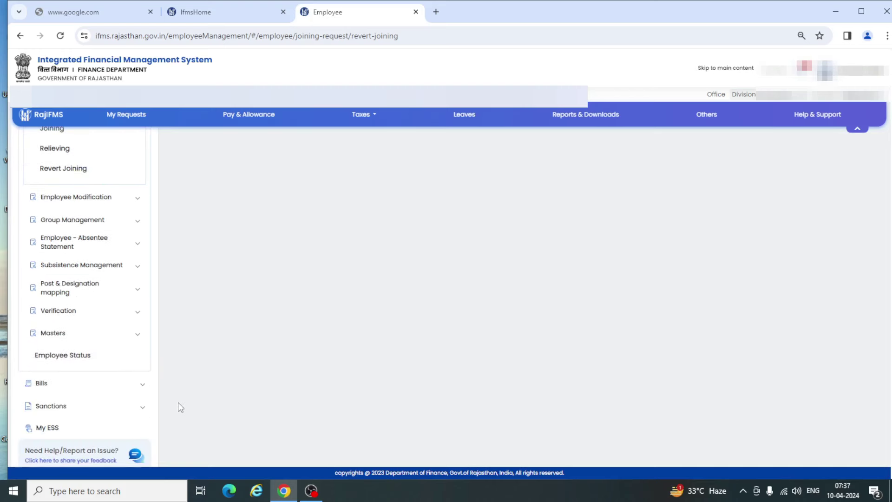
left_click(138, 338)
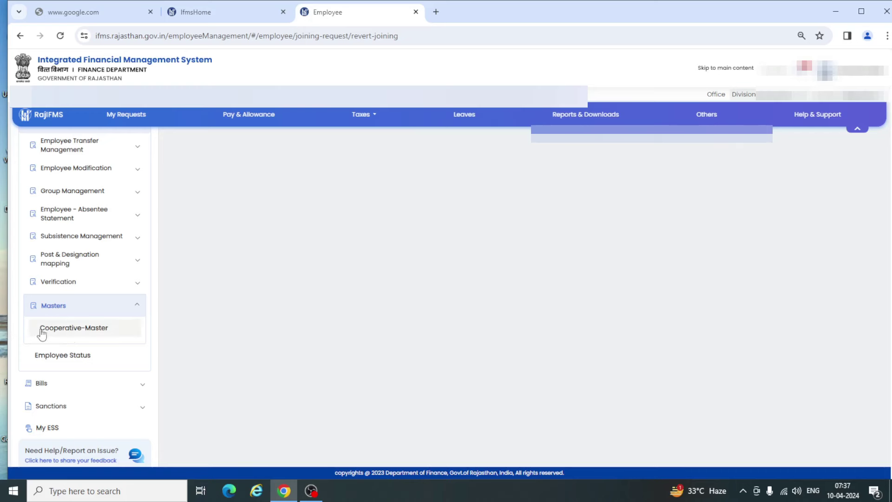
left_click(84, 331)
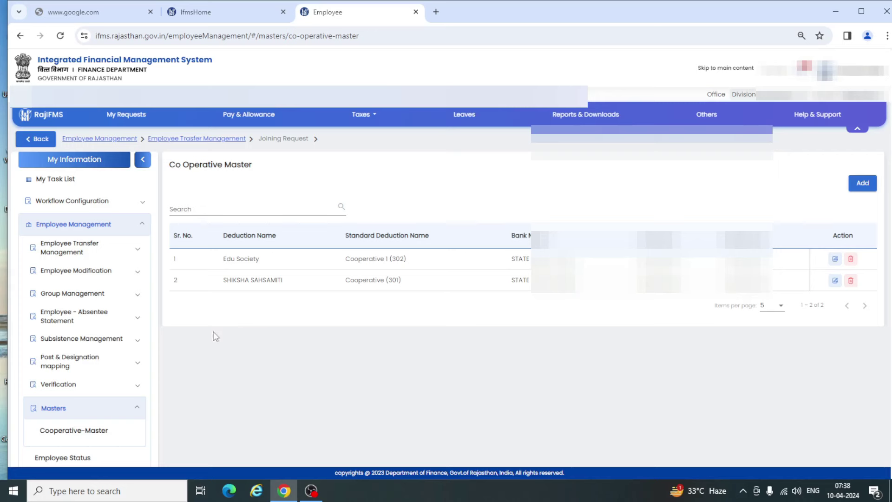
- View the Add Co-Operative Details form and close it without submitting an entry
left_click(863, 183)
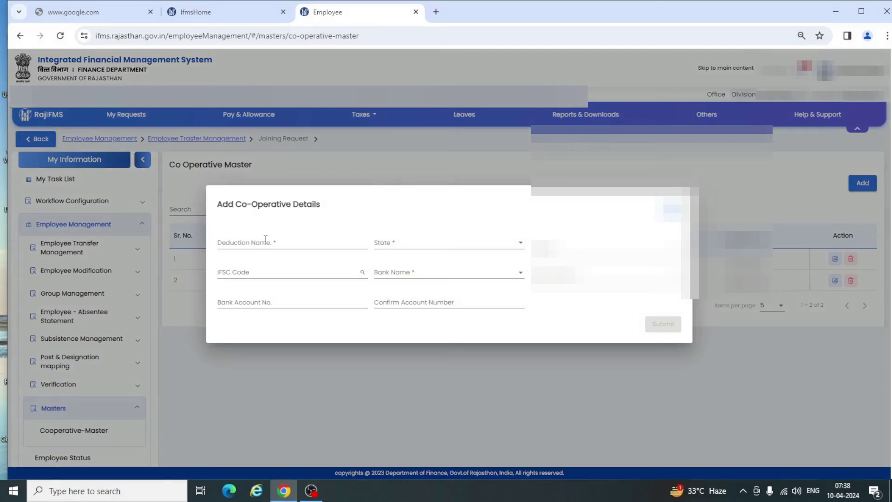
left_click(266, 241)
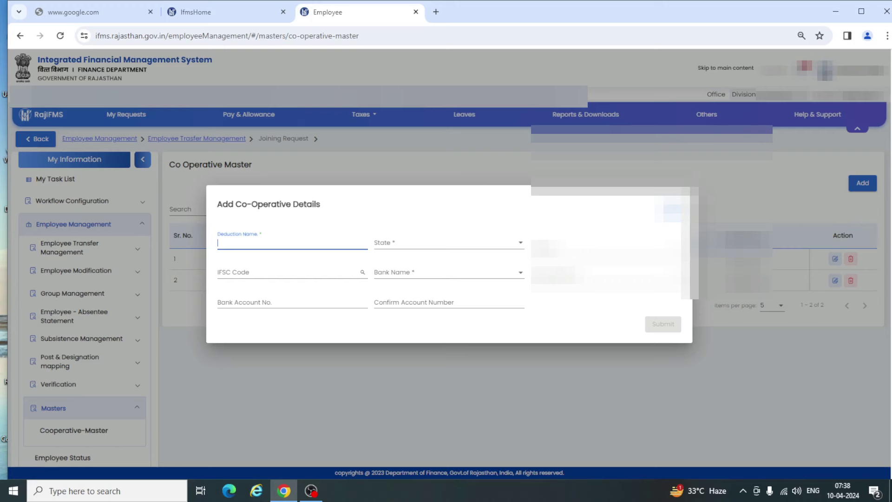
key("Escape")
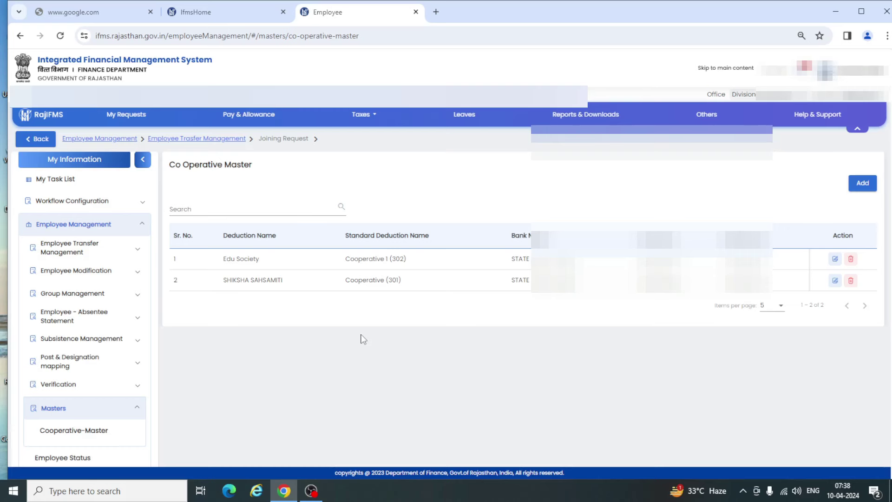
- Open Group Dependent Deduction Bulk under Salary Sanctions and choose Edu Society as the bulk deduction
scroll(363, 338, "down", 3)
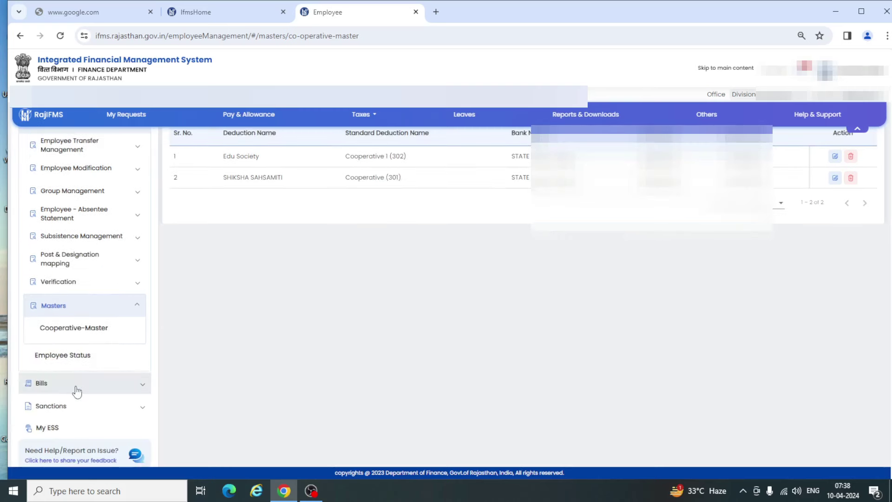
left_click(81, 412)
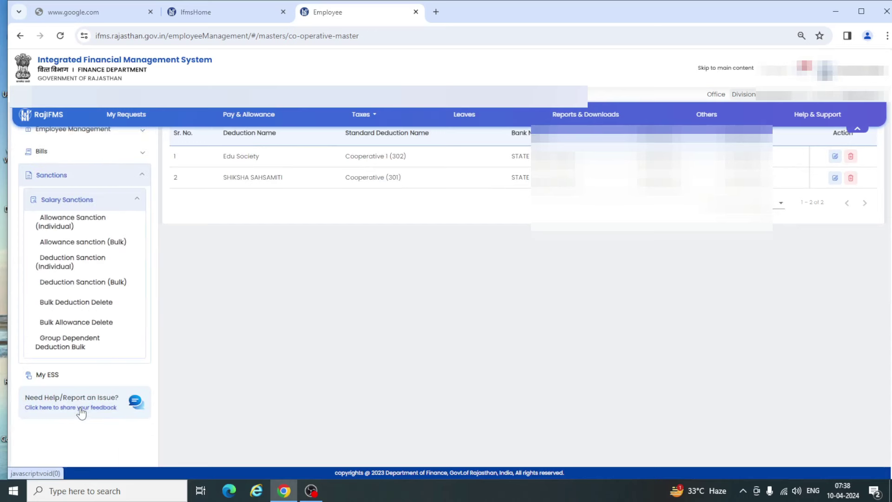
left_click(72, 343)
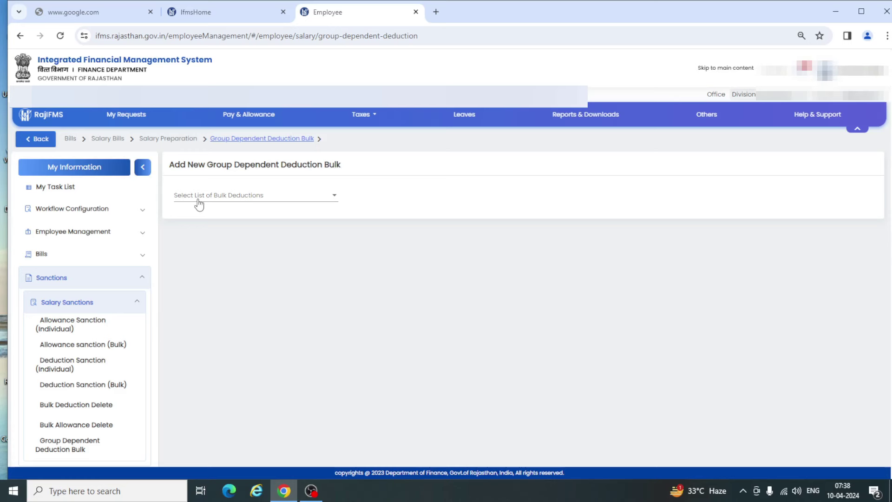
left_click(321, 204)
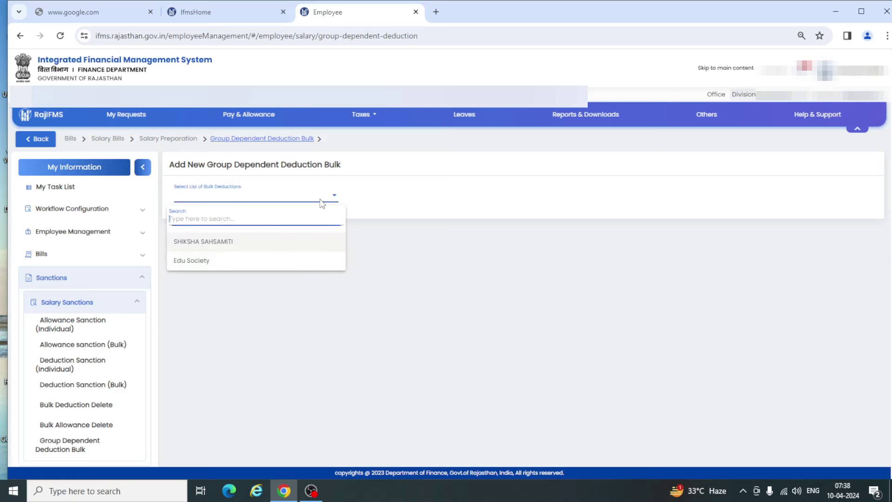
left_click(189, 261)
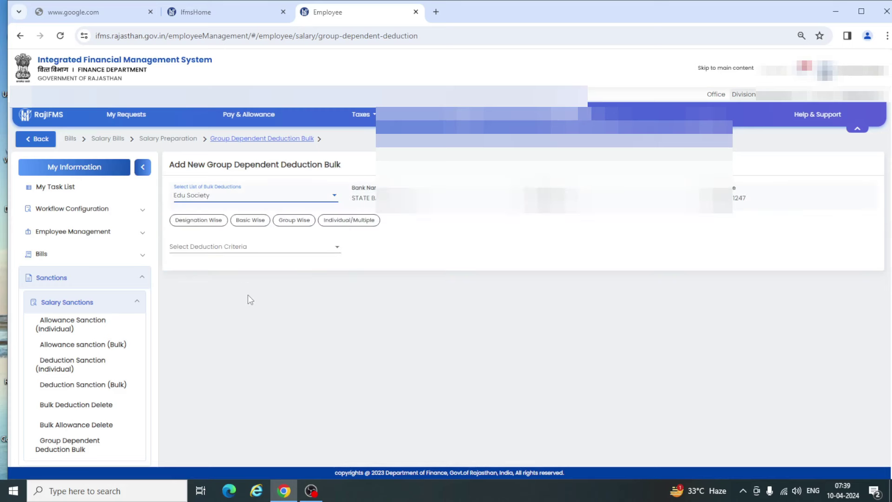